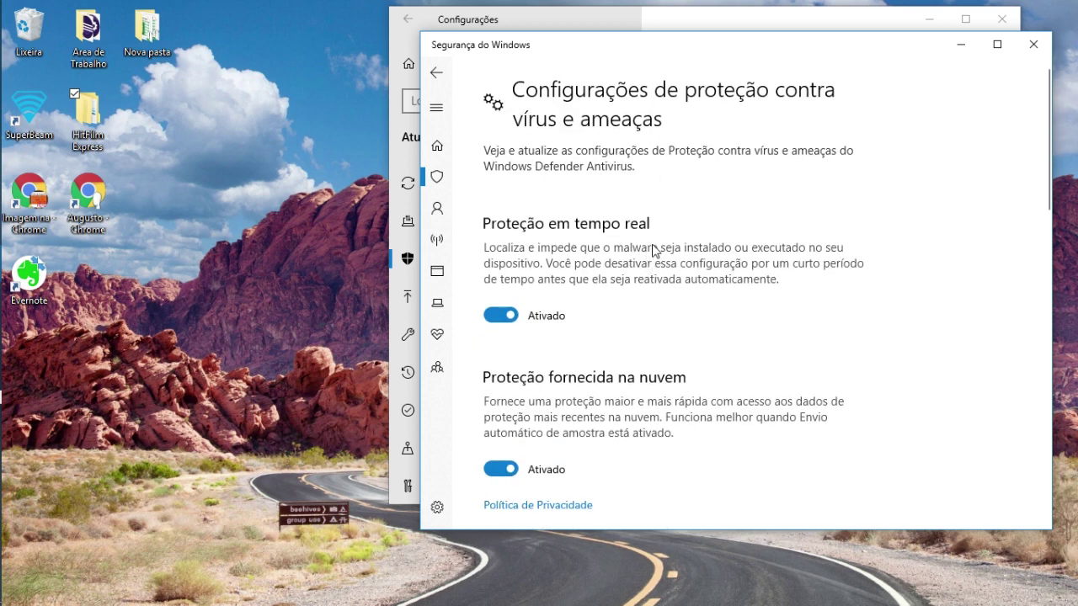
Review the virus and threat protection settings, including real-time protection, and close the Windows Security and Settings windows
{"action": "scroll", "coordinate": [654, 249], "scroll_direction": "down", "scroll_amount": 5}
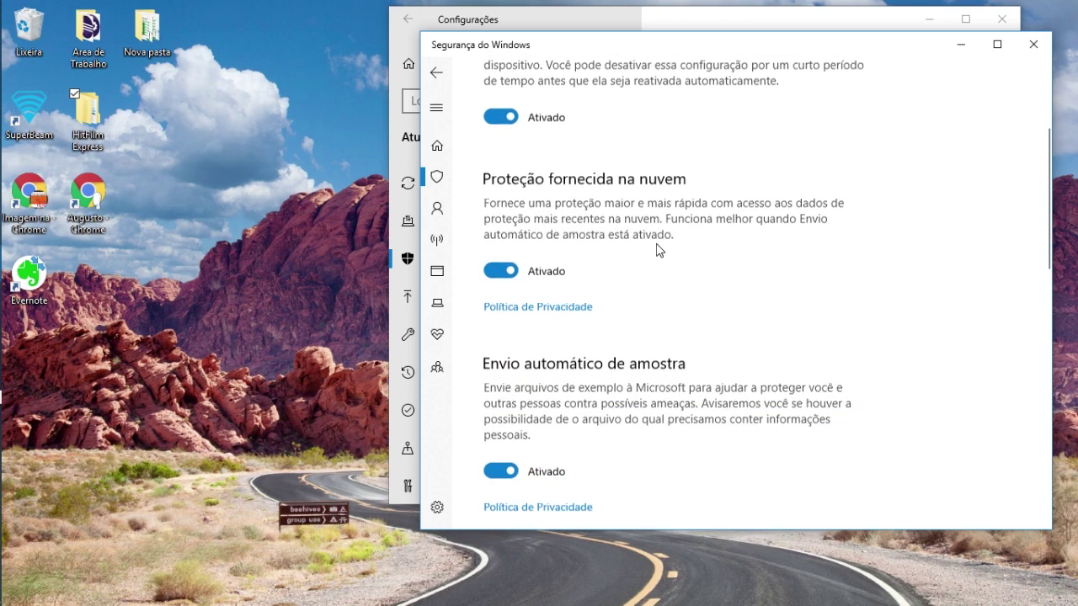
{"action": "scroll", "coordinate": [657, 250], "scroll_direction": "up", "scroll_amount": 5}
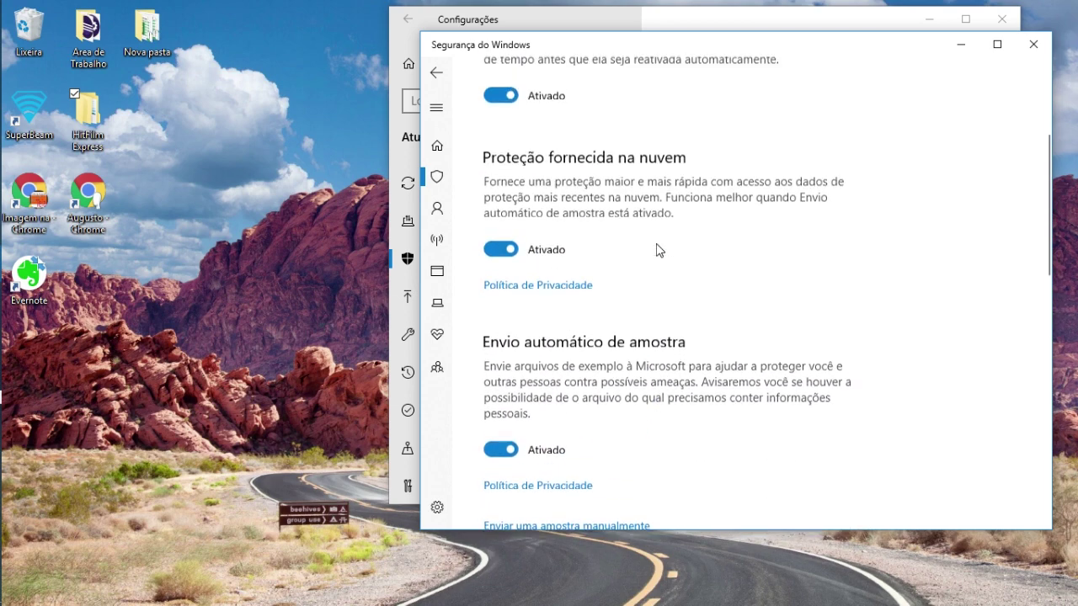
{"action": "scroll", "coordinate": [657, 250], "scroll_direction": "up", "scroll_amount": 2}
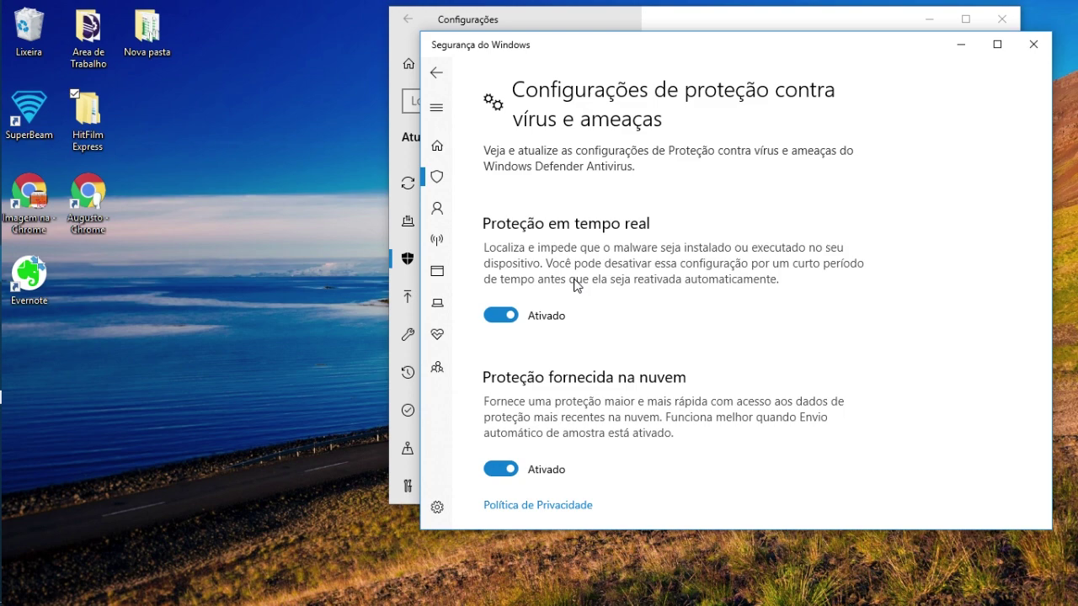
{"action": "left_click", "coordinate": [1032, 44]}
{"action": "left_click", "coordinate": [1013, 29]}
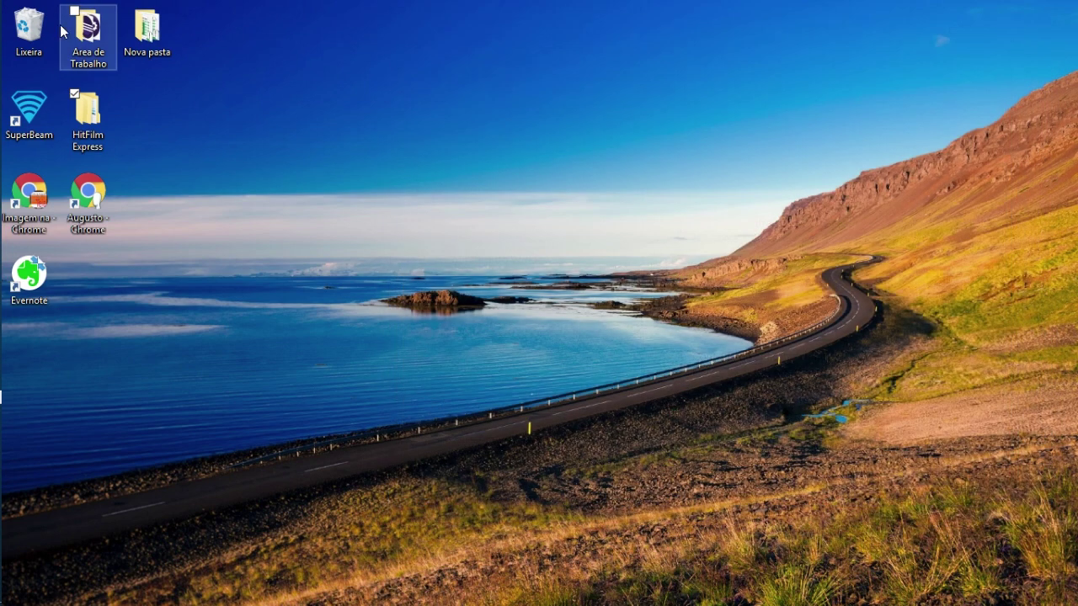
Search Windows for "reg", open the Registry Editor with elevated permission, and maximize its window
{"action": "mouse_move", "coordinate": [4, 17]}
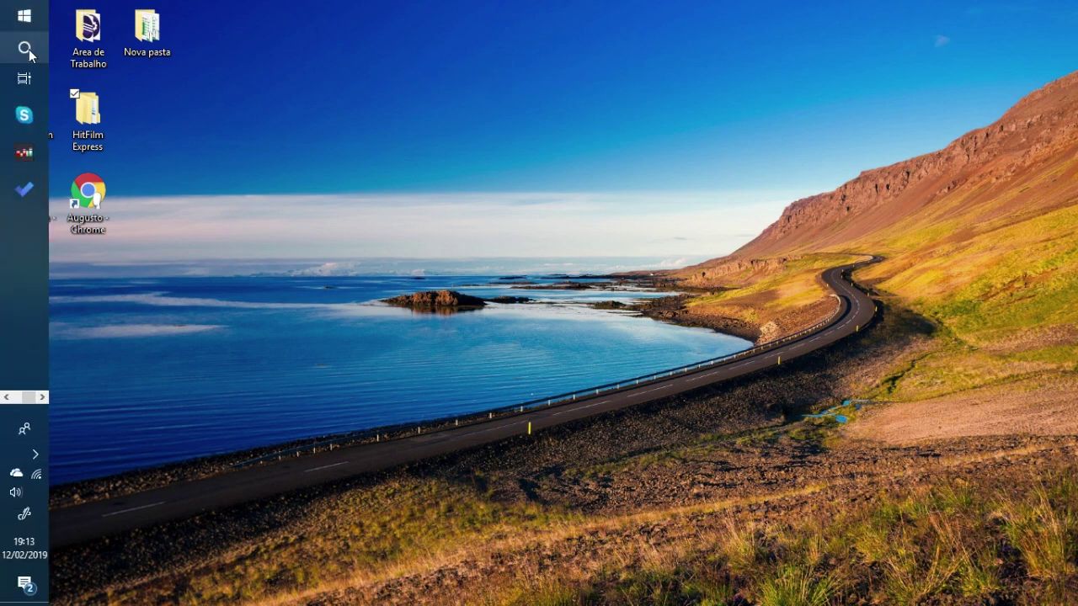
{"action": "left_click", "coordinate": [27, 50]}
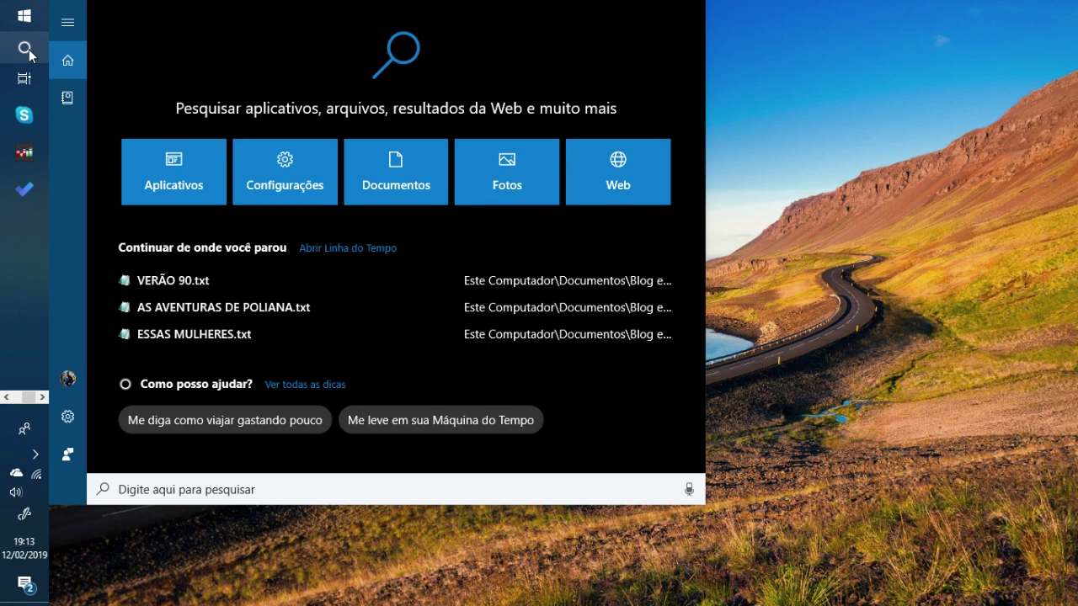
{"action": "type", "text": "reg"}
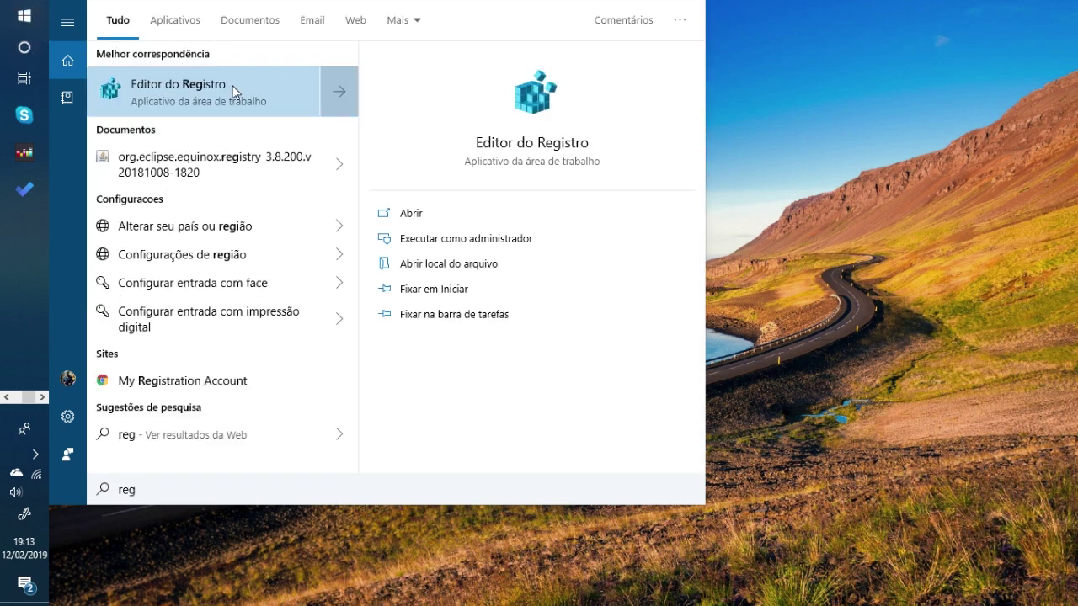
{"action": "left_click", "coordinate": [199, 97]}
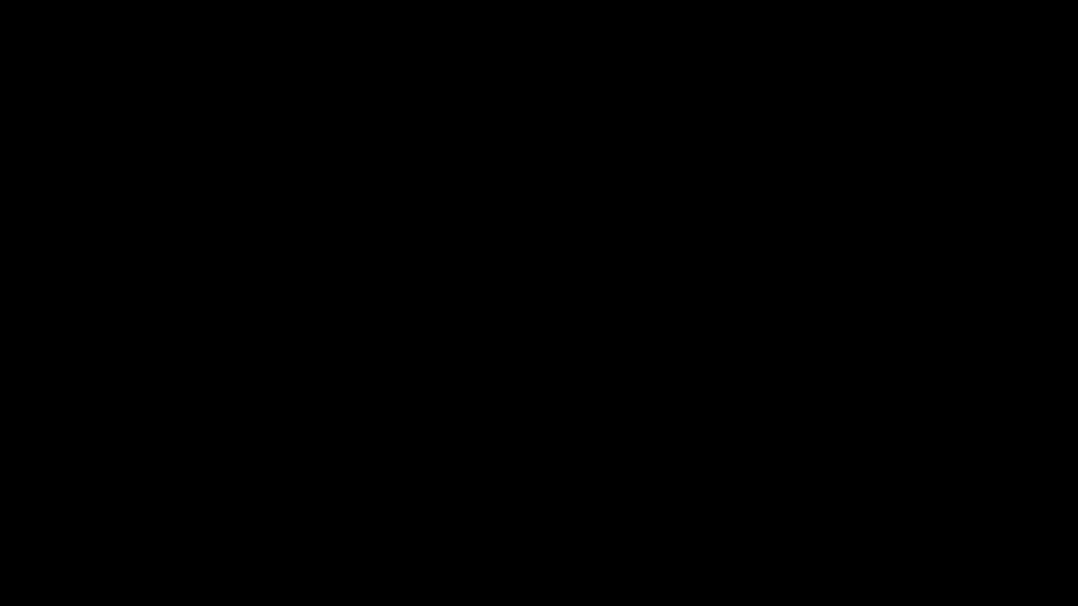
{"action": "left_click", "coordinate": [472, 398]}
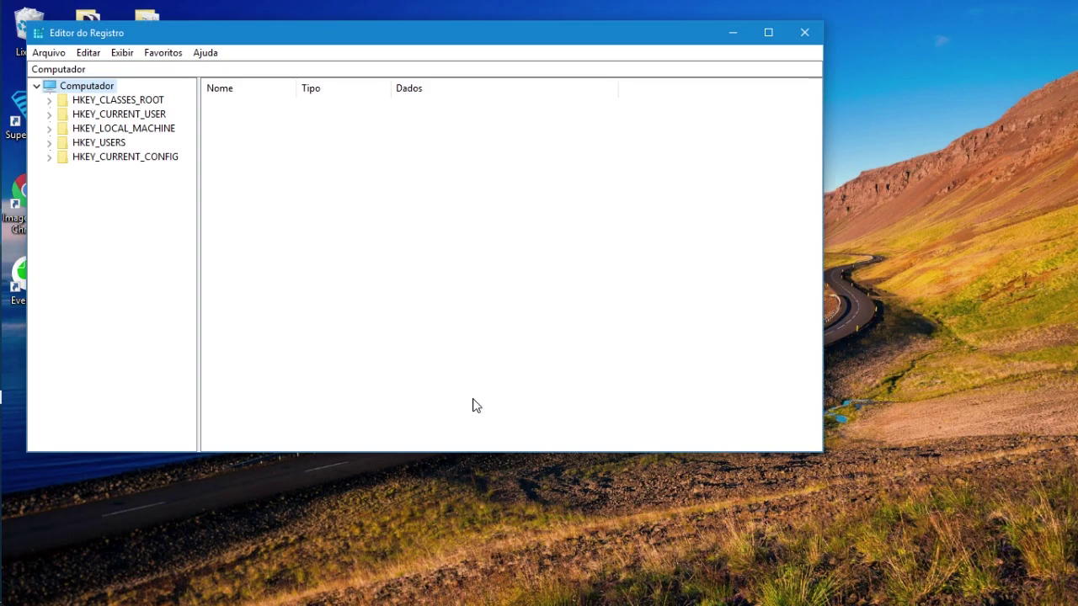
{"action": "left_click", "coordinate": [769, 37]}
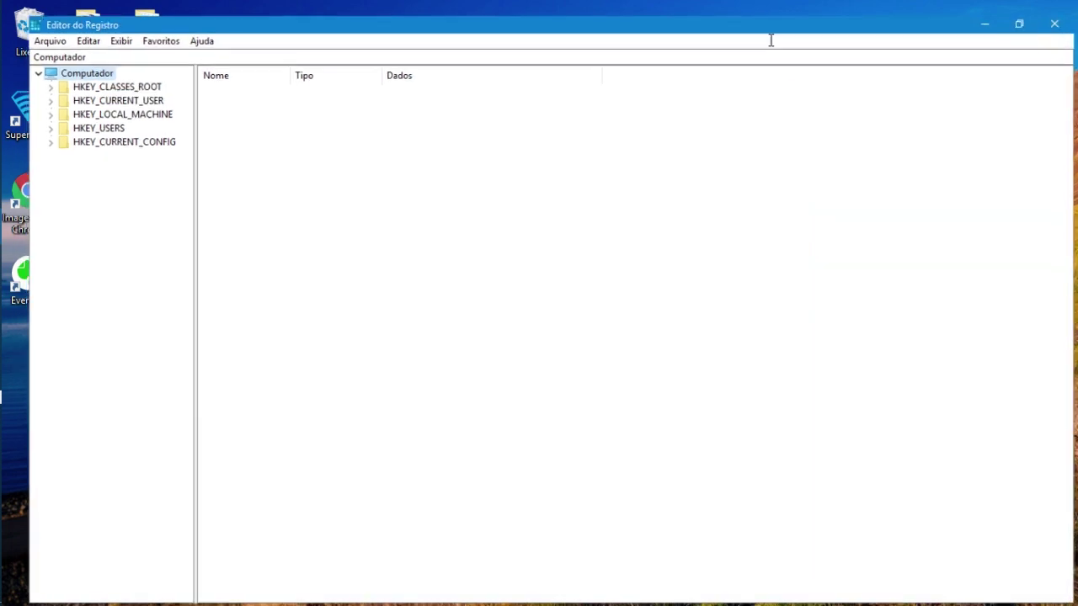
Open the key HKEY_LOCAL_MACHINE\SOFTWARE\Policies\Microsoft\Windows Defender and widen the key tree so its full name fits
{"action": "mouse_move", "coordinate": [3, 82]}
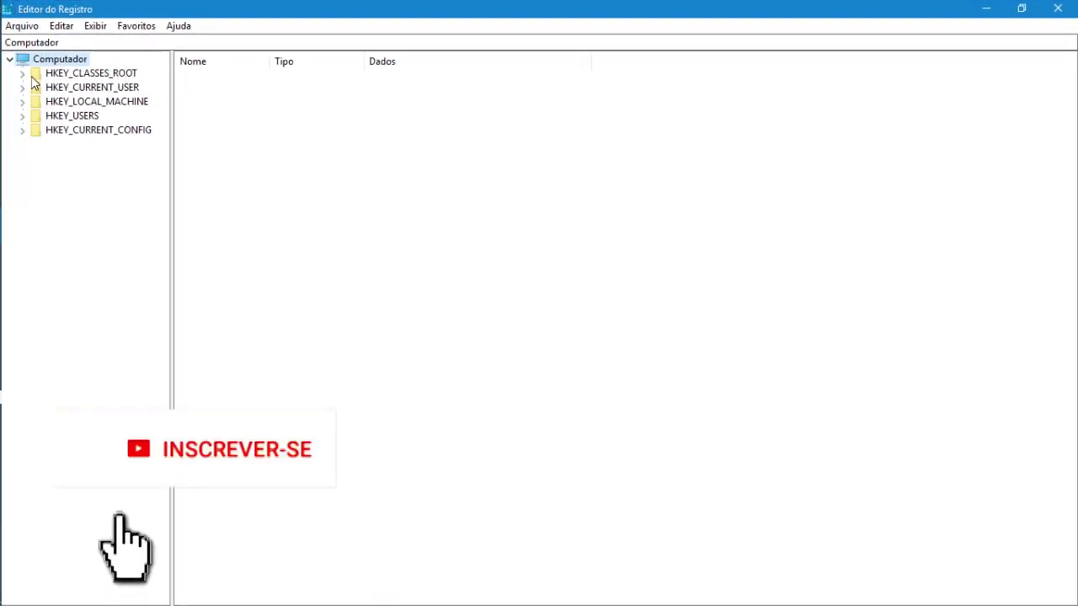
{"action": "left_click", "coordinate": [22, 101]}
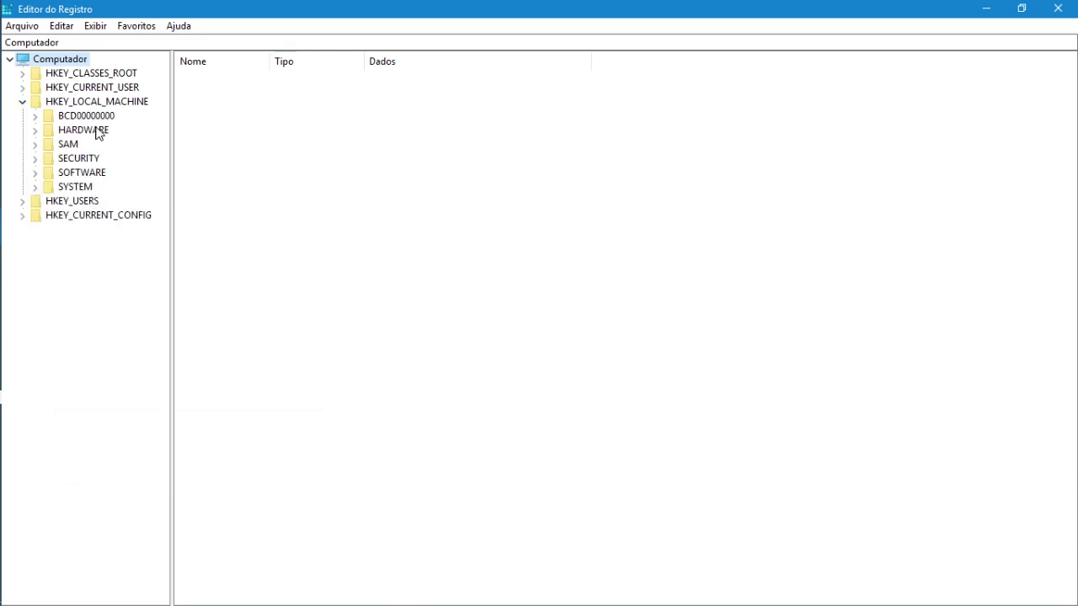
{"action": "left_click", "coordinate": [35, 173]}
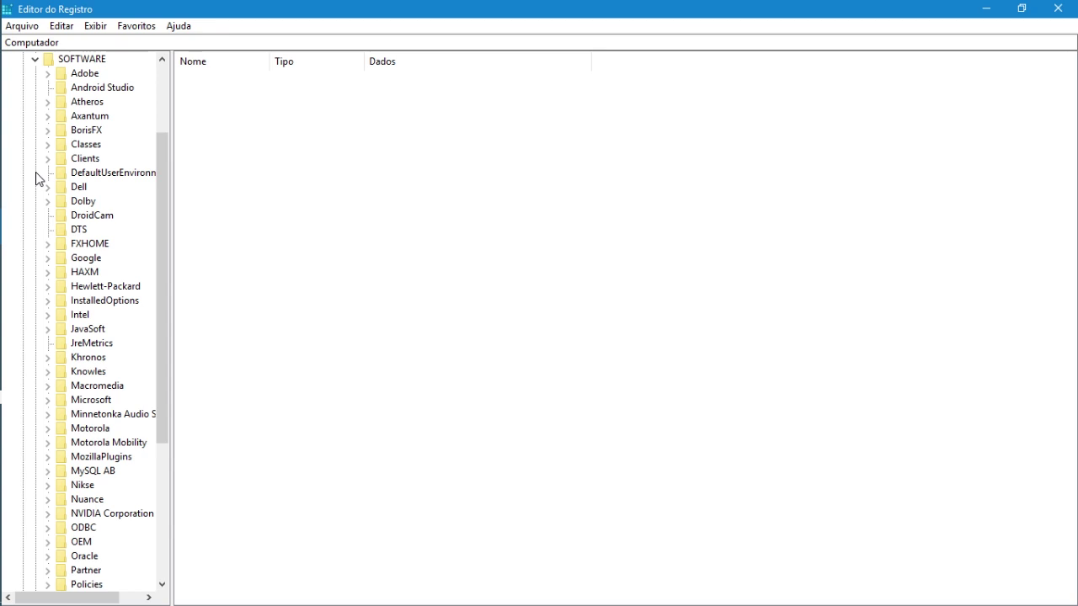
{"action": "scroll", "coordinate": [160, 232], "scroll_direction": "down", "scroll_amount": 1}
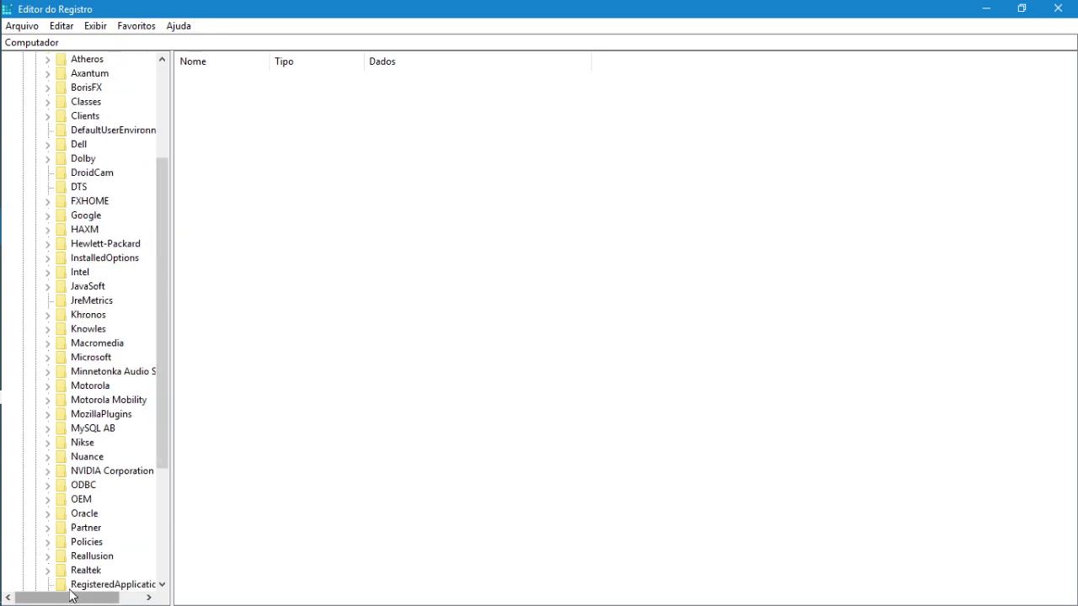
{"action": "left_click", "coordinate": [47, 542]}
{"action": "scroll", "coordinate": [92, 497], "scroll_direction": "down", "scroll_amount": 2}
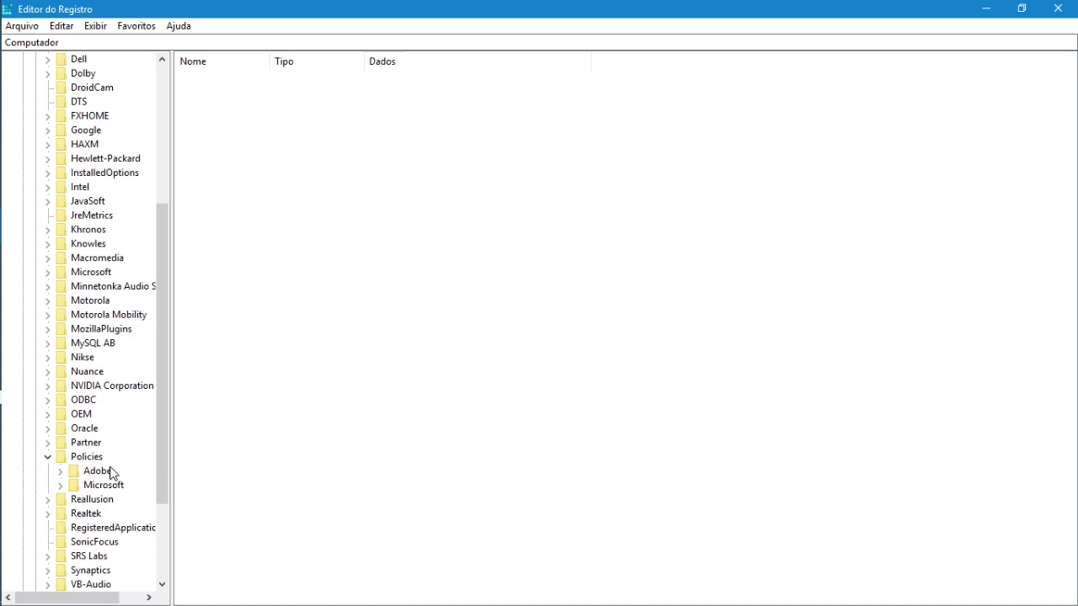
{"action": "scroll", "coordinate": [111, 467], "scroll_direction": "down", "scroll_amount": 2}
{"action": "scroll", "coordinate": [109, 457], "scroll_direction": "down", "scroll_amount": 1}
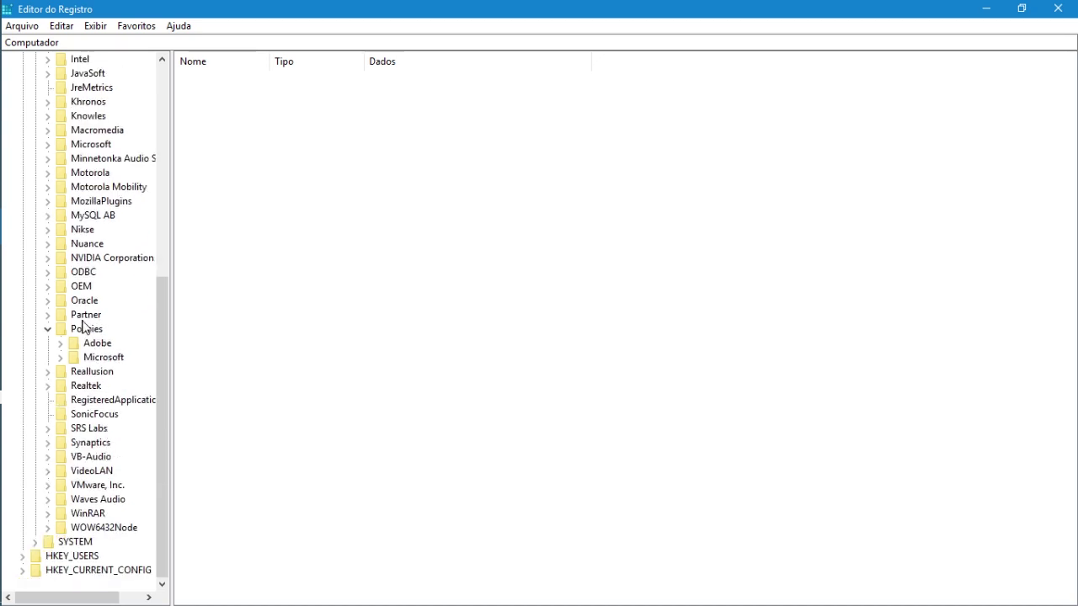
{"action": "left_click", "coordinate": [61, 358]}
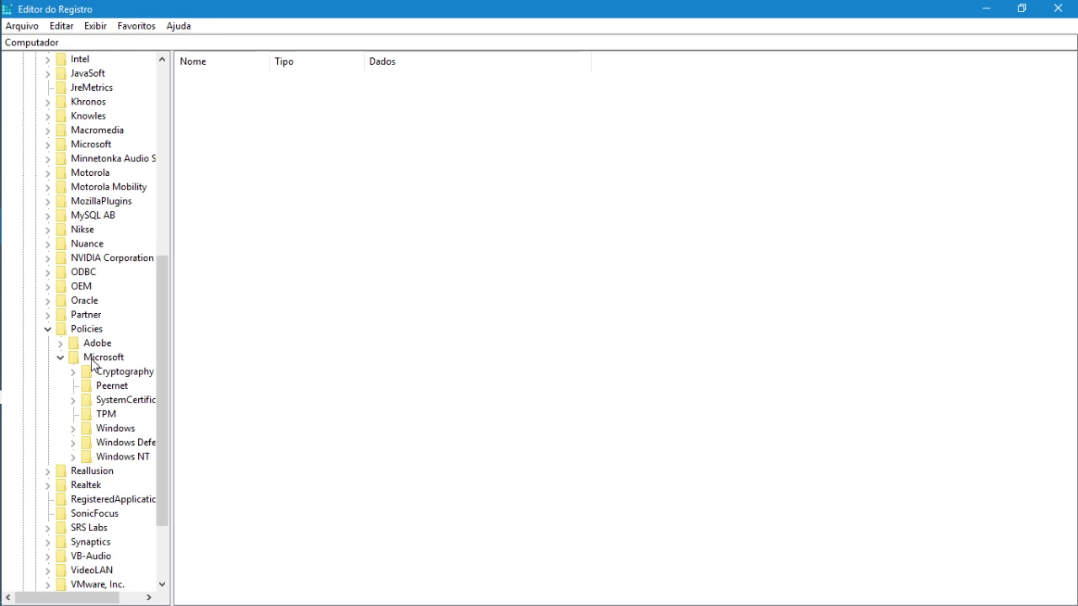
{"action": "left_click", "coordinate": [135, 442]}
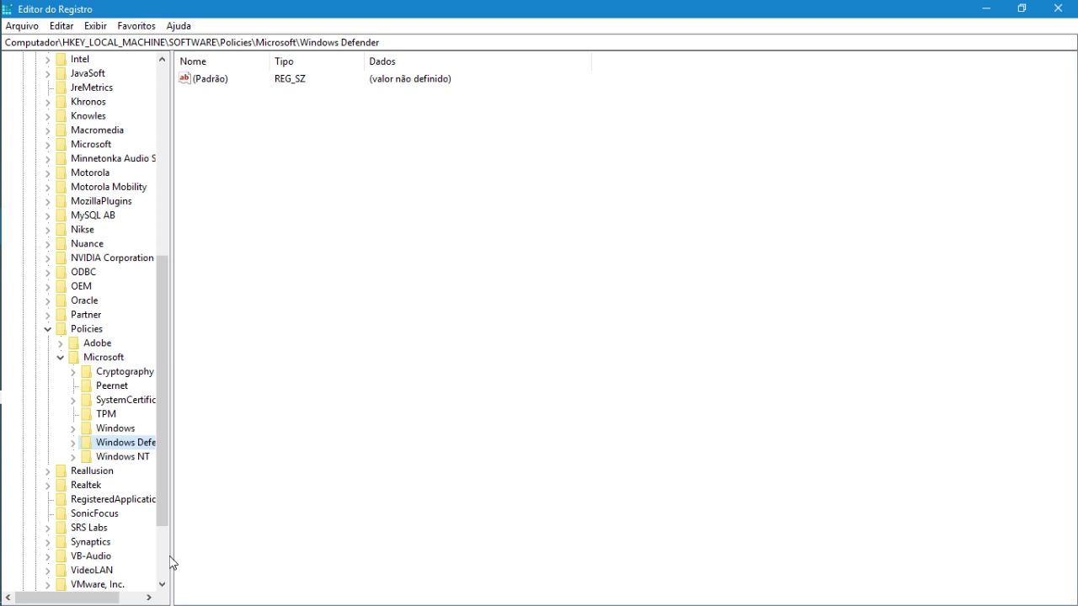
{"action": "left_click_drag", "start_coordinate": [172, 559], "coordinate": [211, 555]}
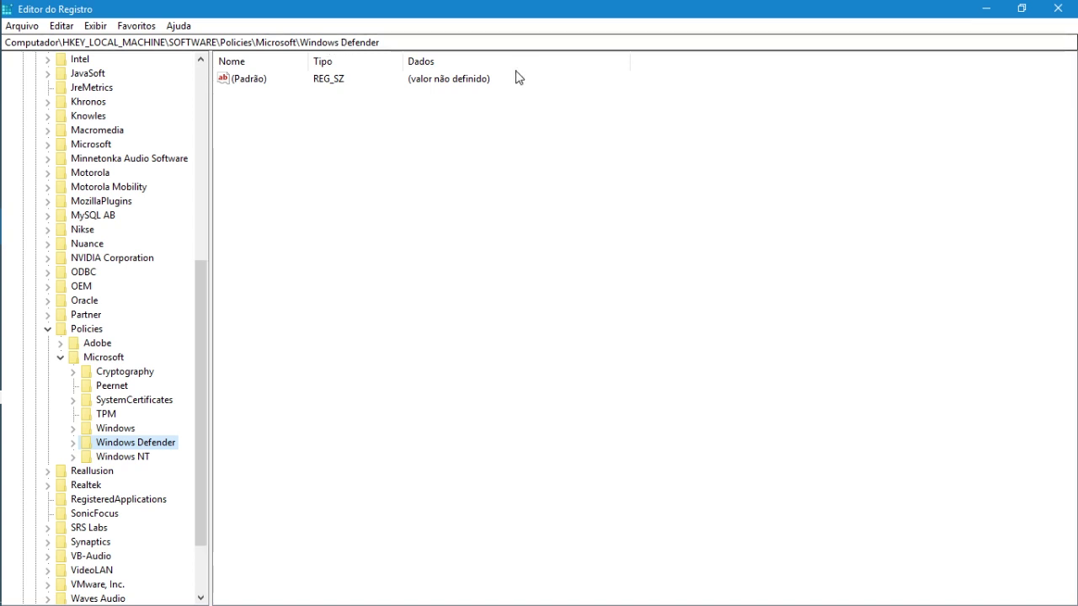
Create a new DWORD (32-bit) value named DisableAntiSpyware in the Windows Defender key
{"action": "right_click", "coordinate": [355, 166]}
{"action": "mouse_move", "coordinate": [384, 185]}
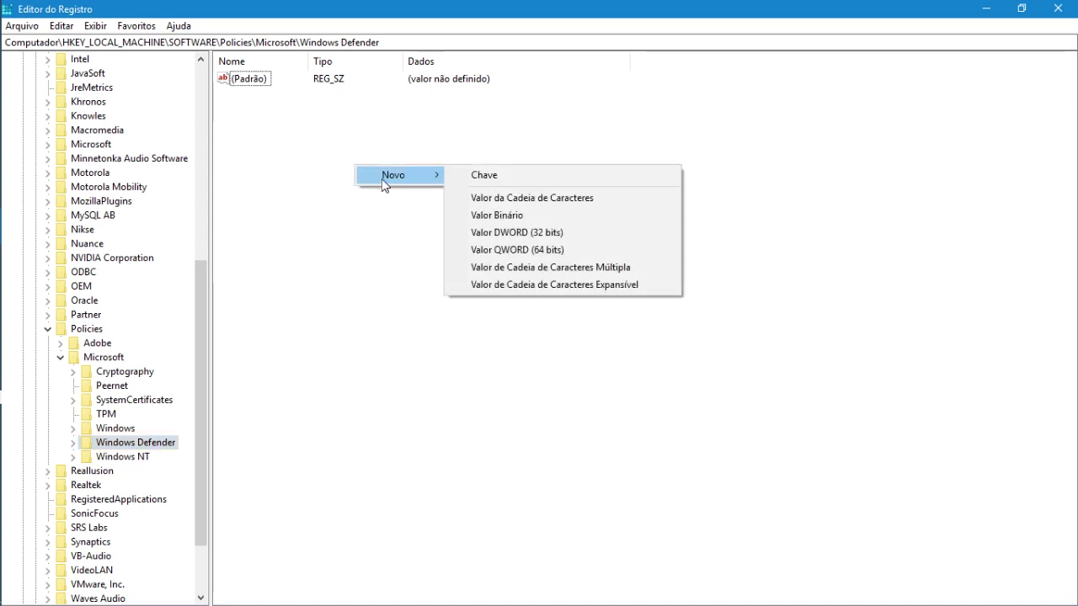
{"action": "left_click", "coordinate": [403, 172]}
{"action": "left_click", "coordinate": [403, 172]}
{"action": "double_click", "coordinate": [420, 175]}
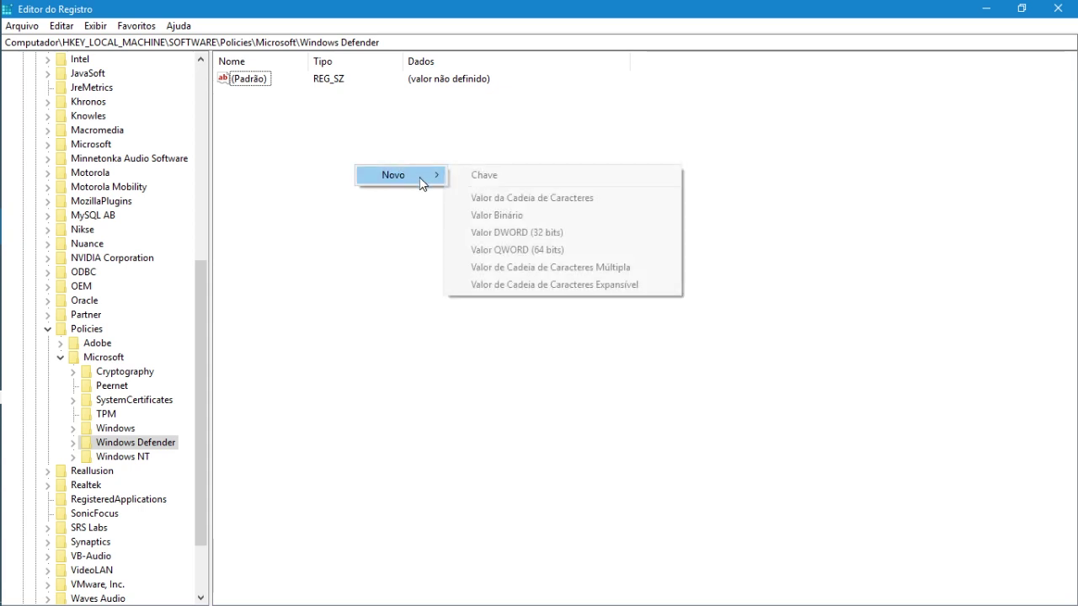
{"action": "left_click", "coordinate": [562, 234]}
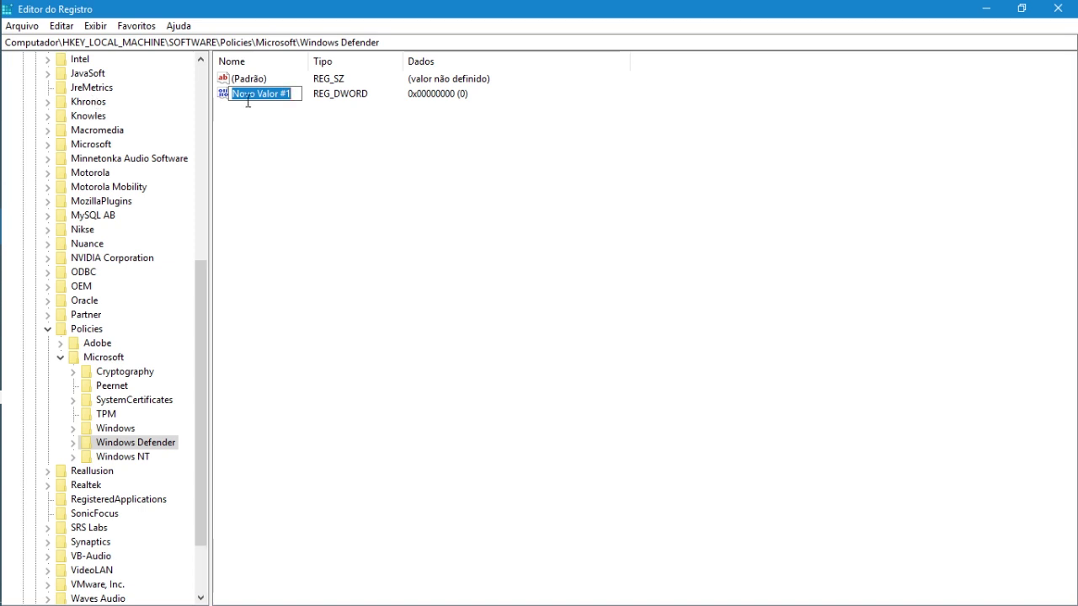
{"action": "type", "text": "DisableAntiSpyware"}
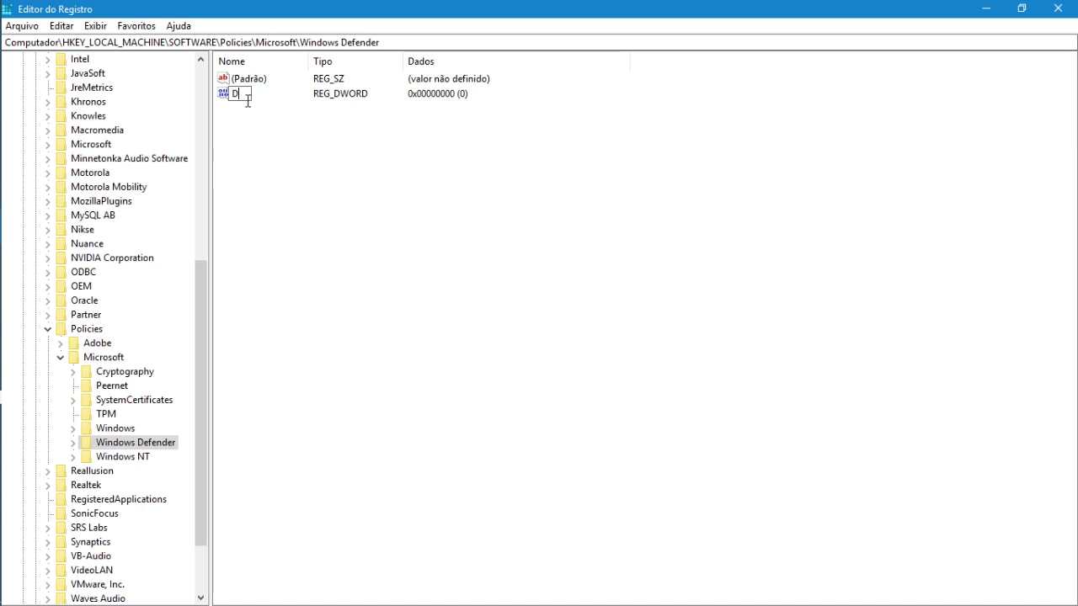
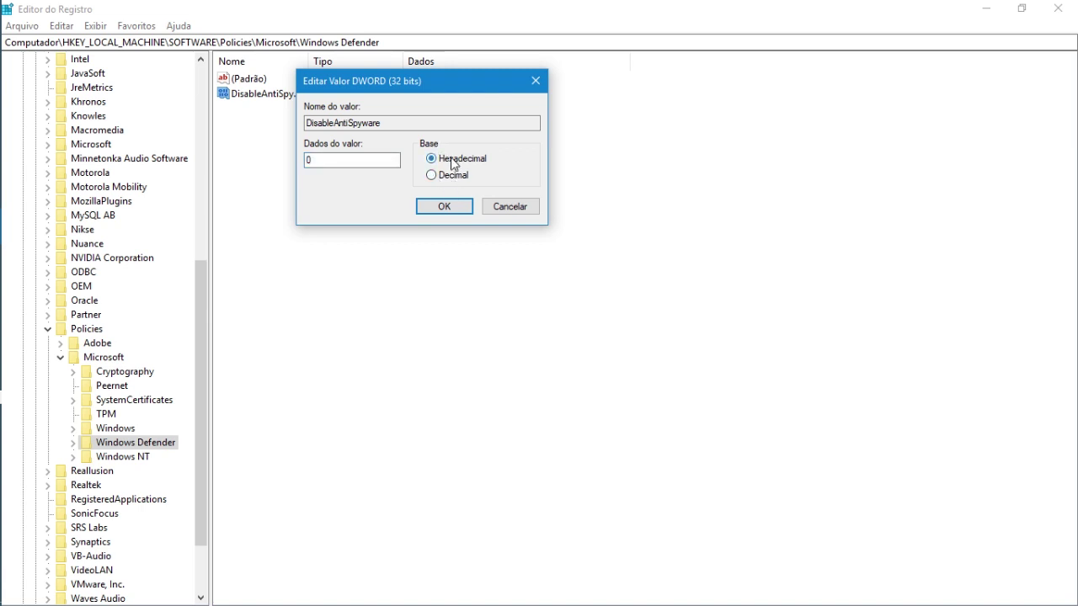
Set the data of DisableAntiSpyware to 1 with decimal base and minimize the Registry Editor
{"action": "left_click", "coordinate": [446, 176]}
{"action": "left_click", "coordinate": [382, 165]}
{"action": "type", "text": "1"}
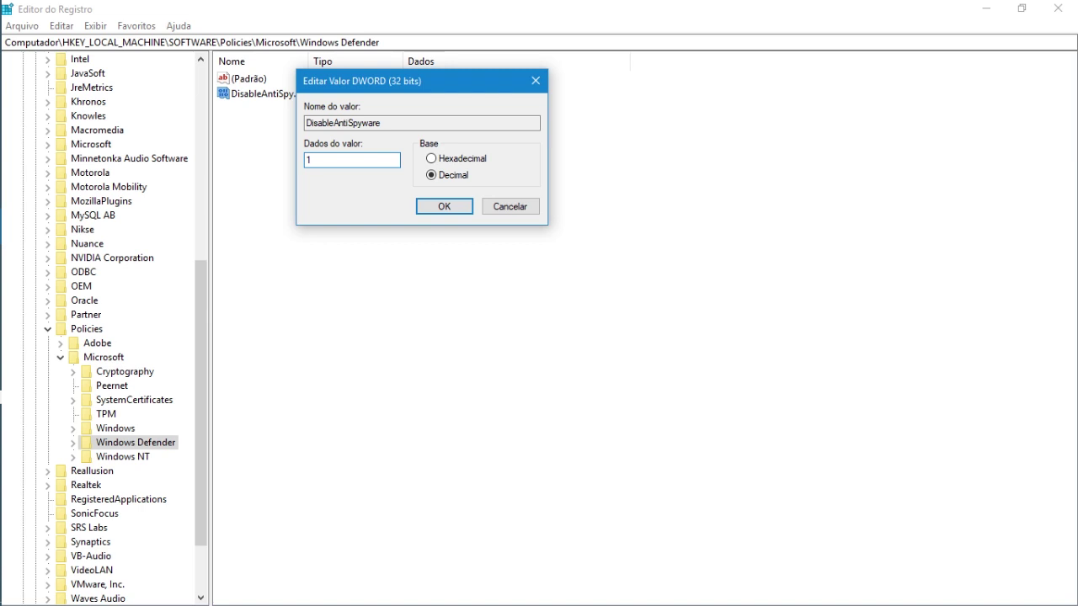
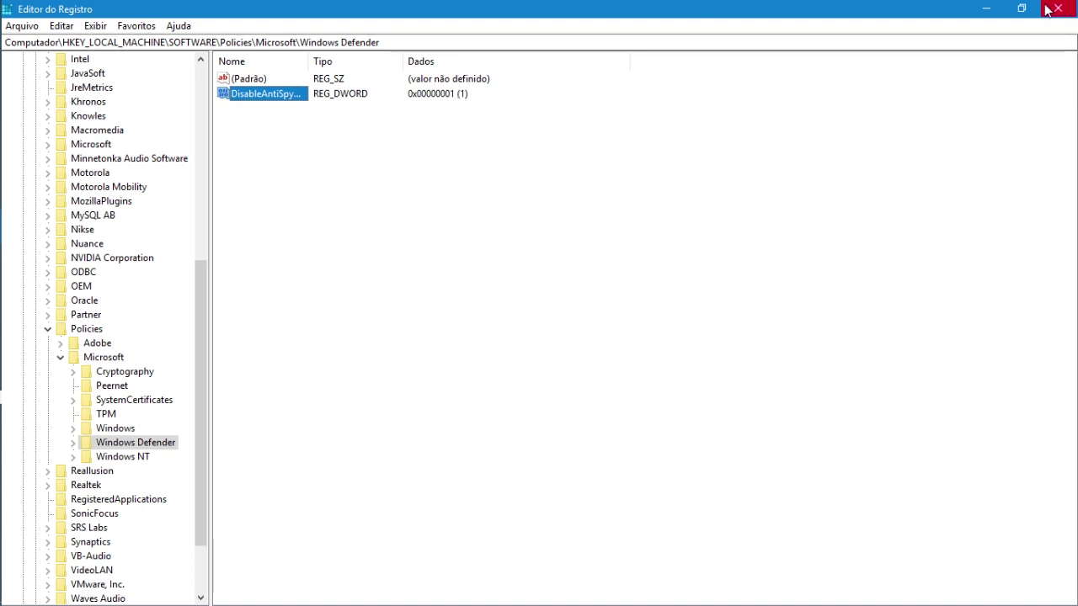
{"action": "left_click", "coordinate": [988, 10]}
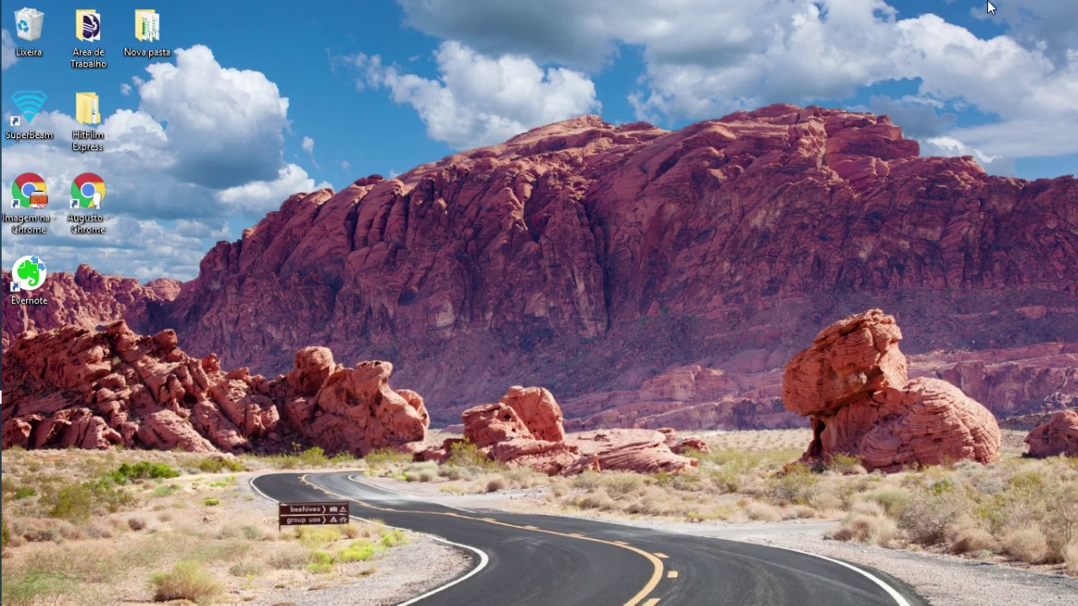
Open Windows Security from the hidden notification icons, check the virus and threat protection page, and close the window
{"action": "mouse_move", "coordinate": [3, 328]}
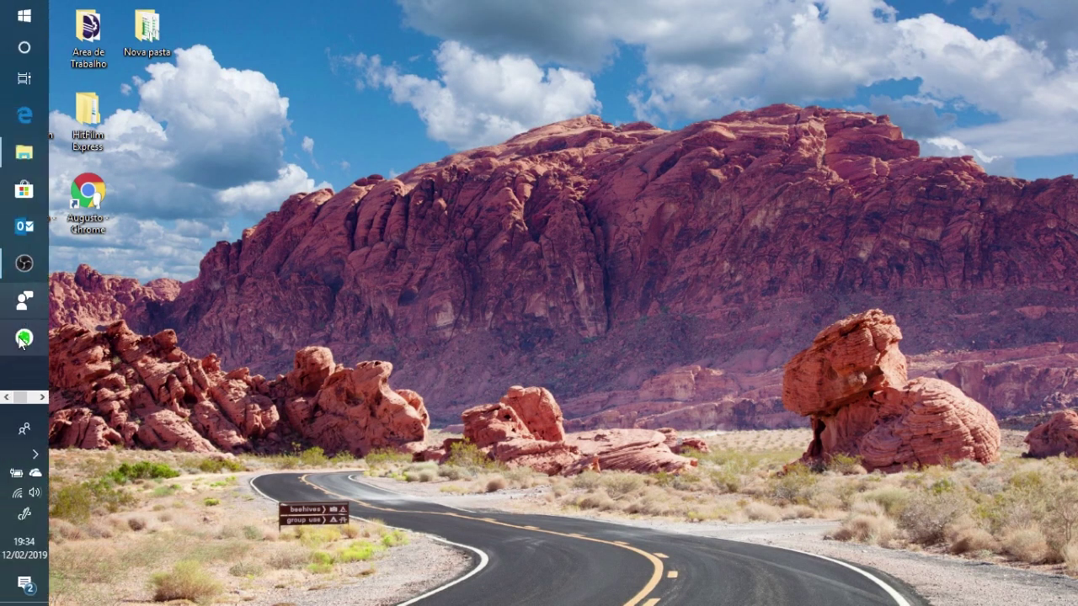
{"action": "left_click", "coordinate": [34, 455]}
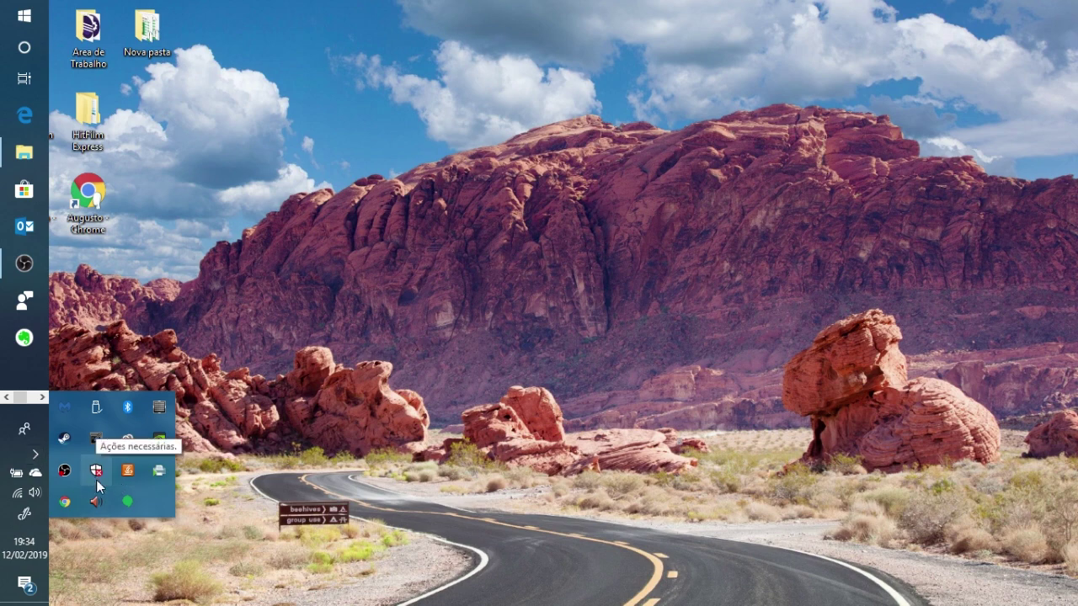
{"action": "left_click", "coordinate": [101, 477]}
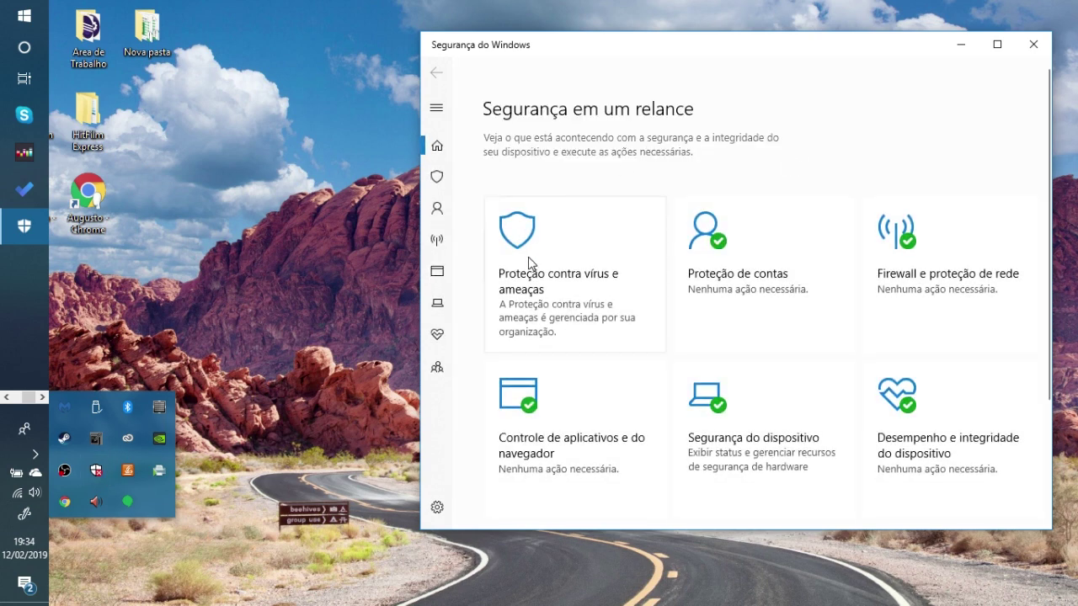
{"action": "left_click", "coordinate": [562, 295]}
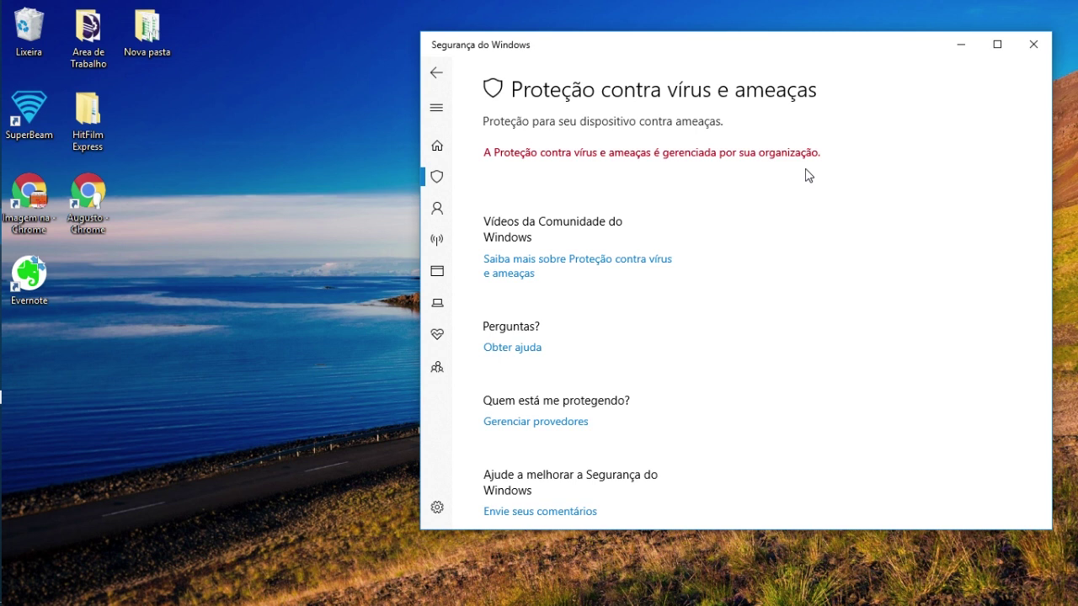
{"action": "left_click", "coordinate": [1032, 39]}
Search Windows for "re" and open the Registry Editor from the results
{"action": "mouse_move", "coordinate": [2, 54]}
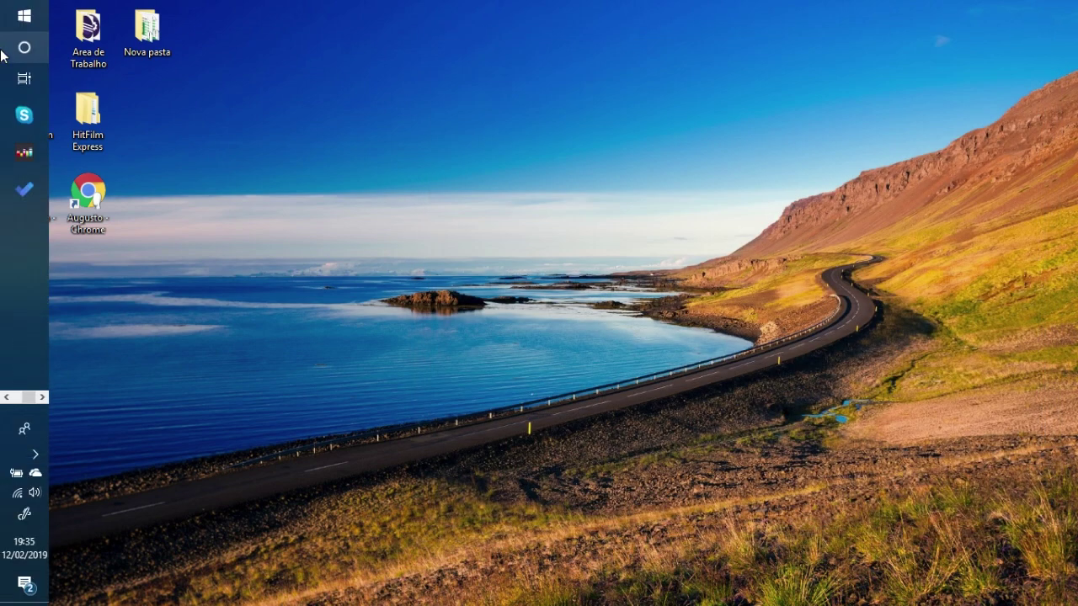
{"action": "left_click", "coordinate": [21, 48]}
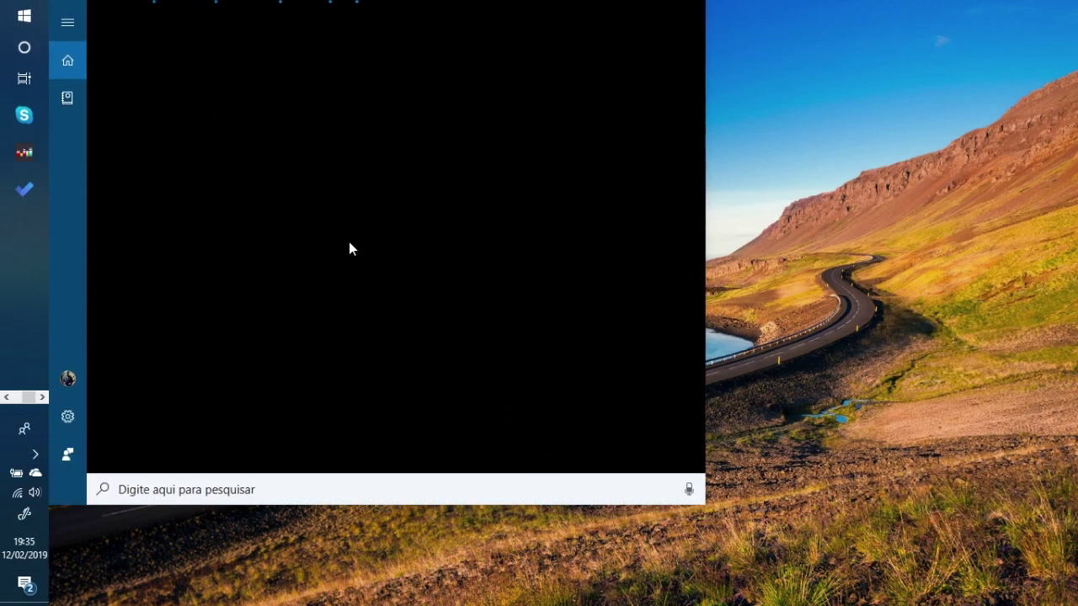
{"action": "type", "text": "re"}
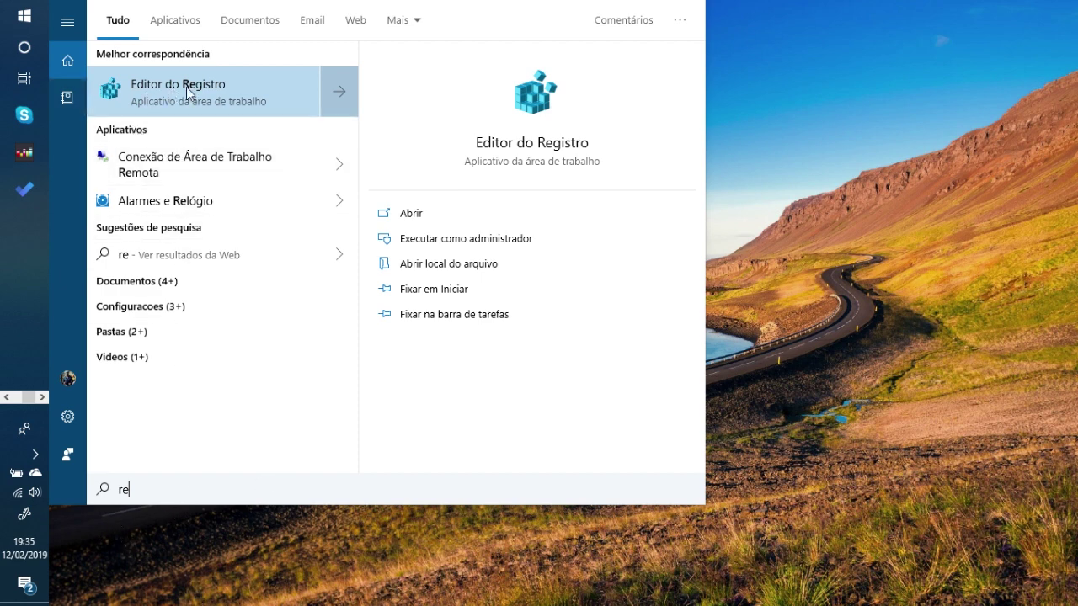
{"action": "left_click", "coordinate": [215, 93]}
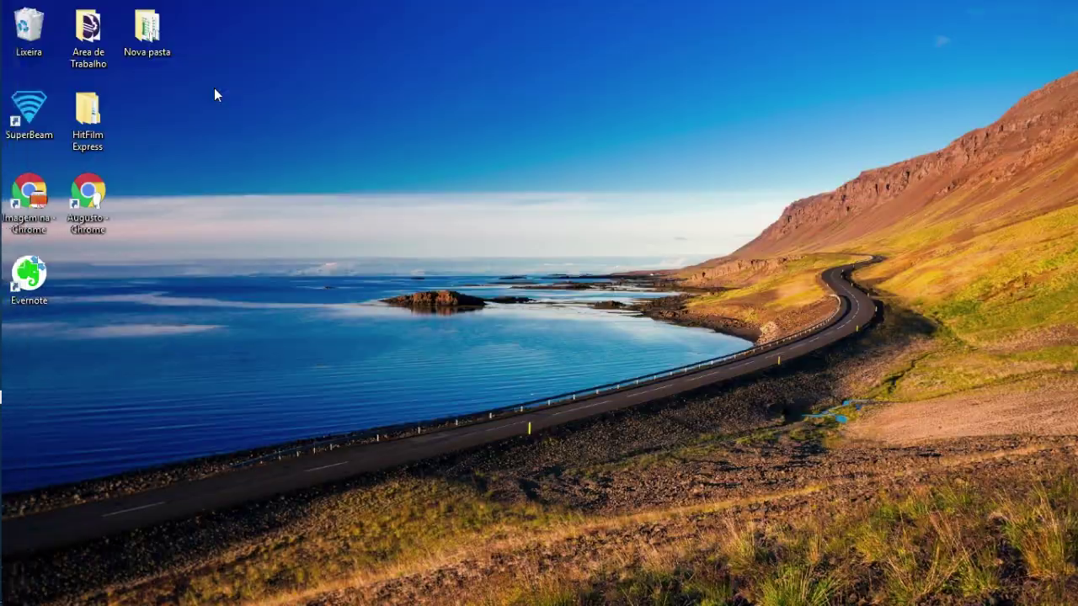
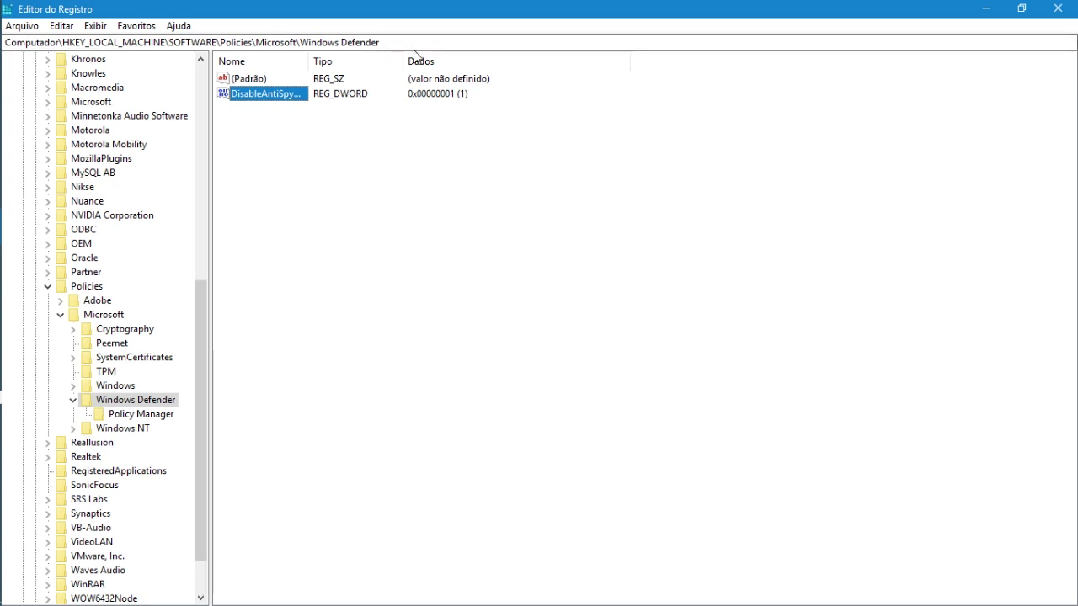
Set the data of the DisableAntiSpyware value in the Windows Defender key to 0
{"action": "double_click", "coordinate": [268, 93]}
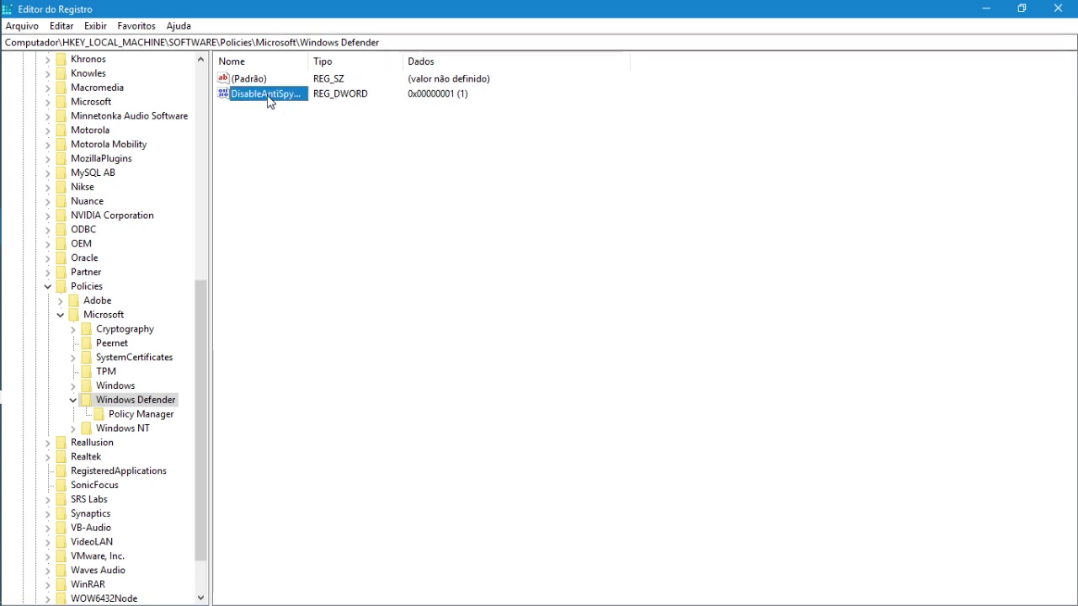
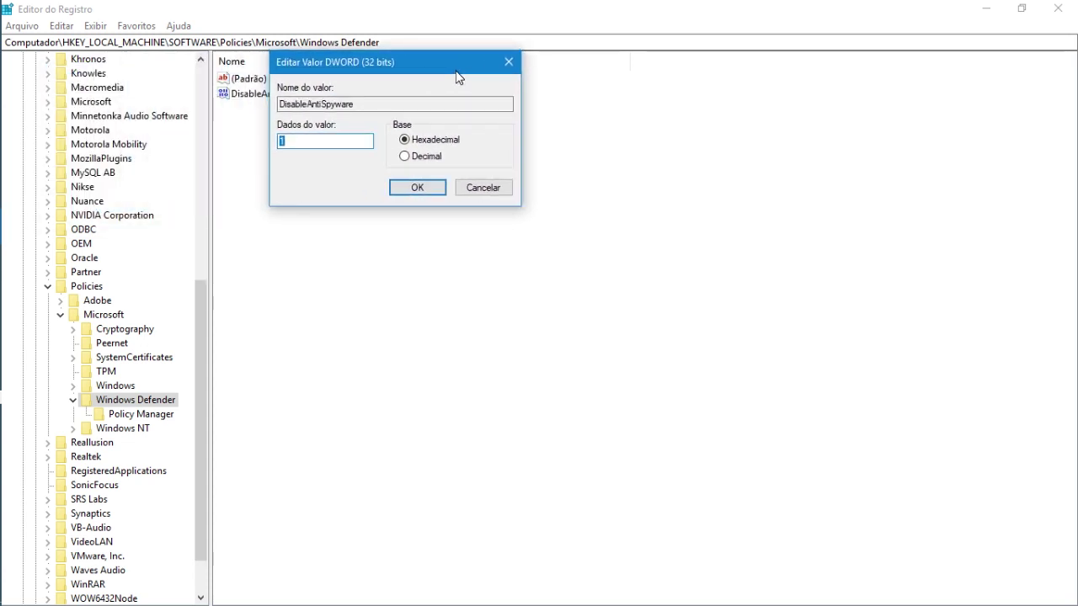
{"action": "type", "text": "0"}
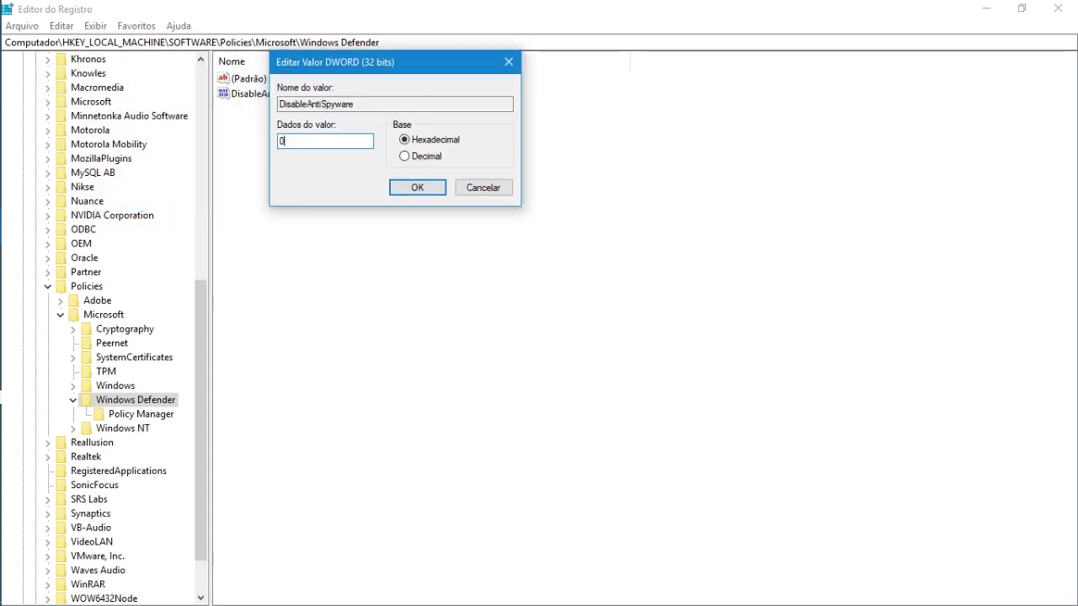
{"action": "left_click", "coordinate": [427, 188]}
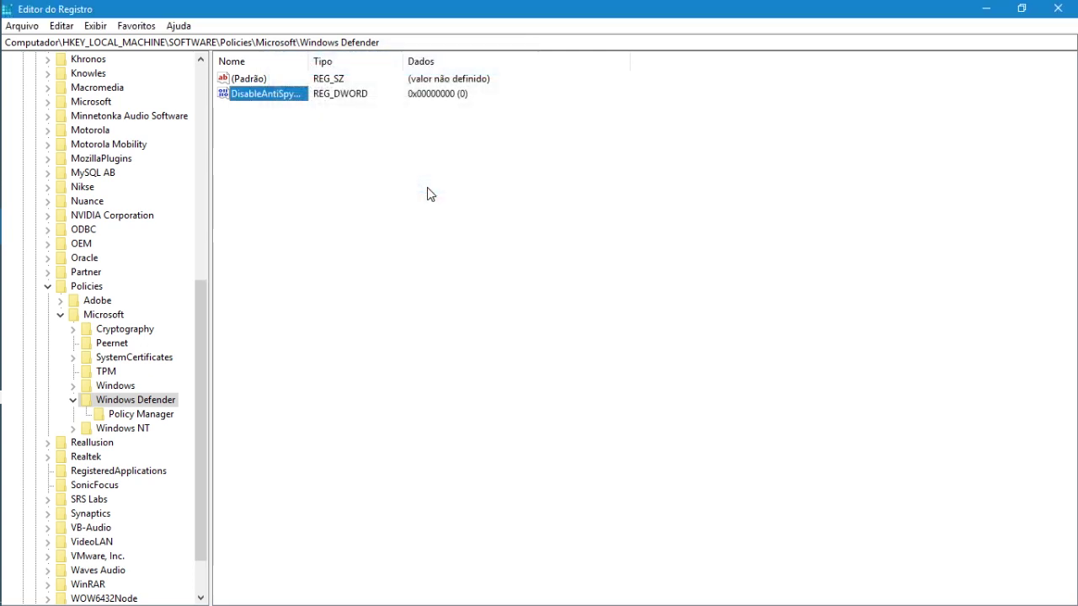
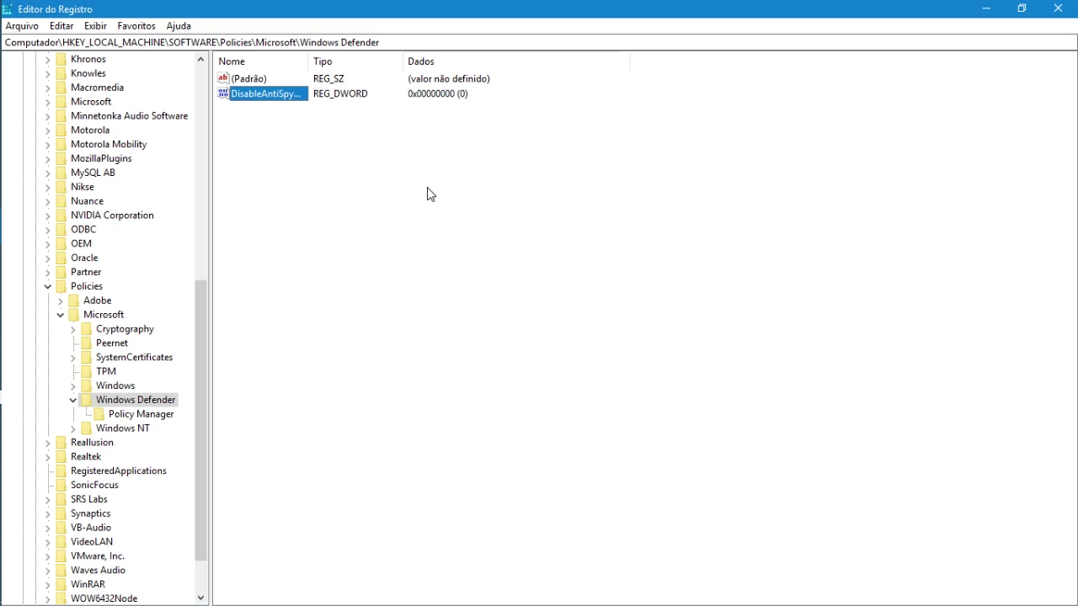
Delete the DisableAntiSpyware value from the Windows Defender key and close the Registry Editor
{"action": "key", "text": "Delete"}
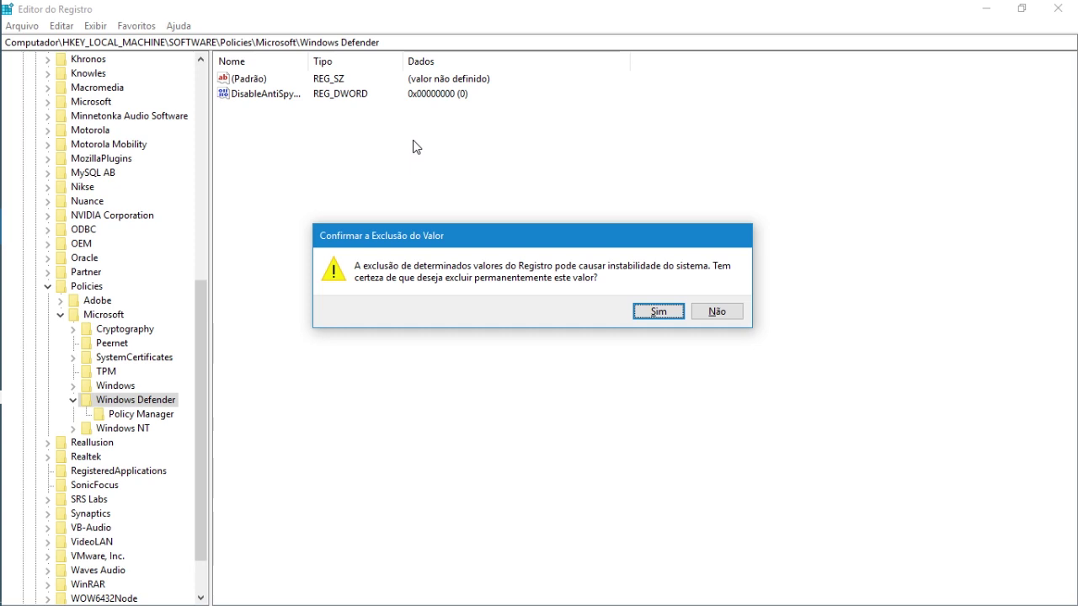
{"action": "left_click", "coordinate": [665, 315]}
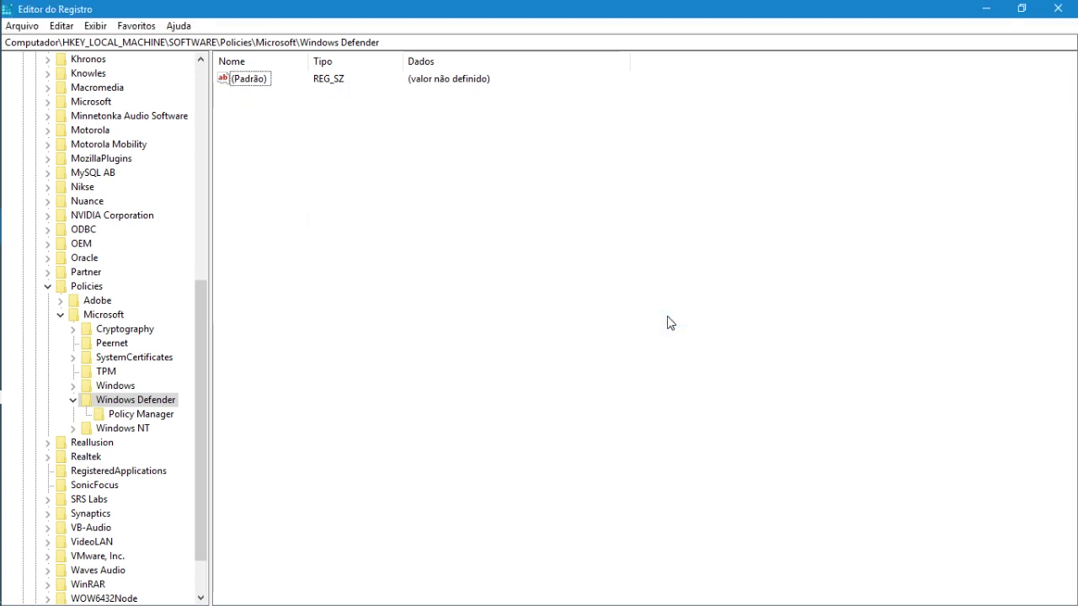
{"action": "left_click", "coordinate": [1059, 8]}
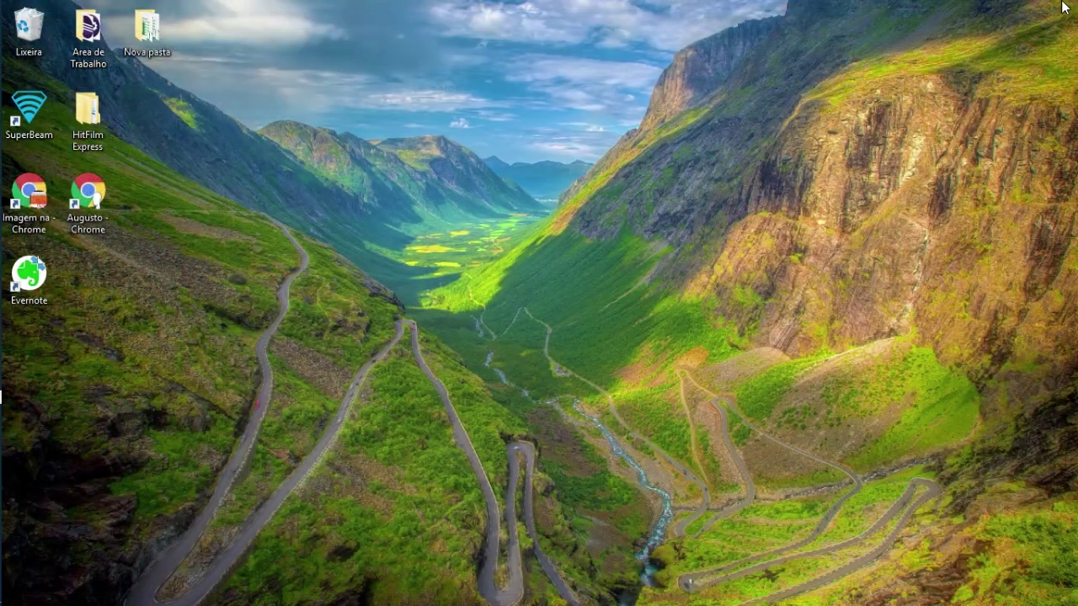